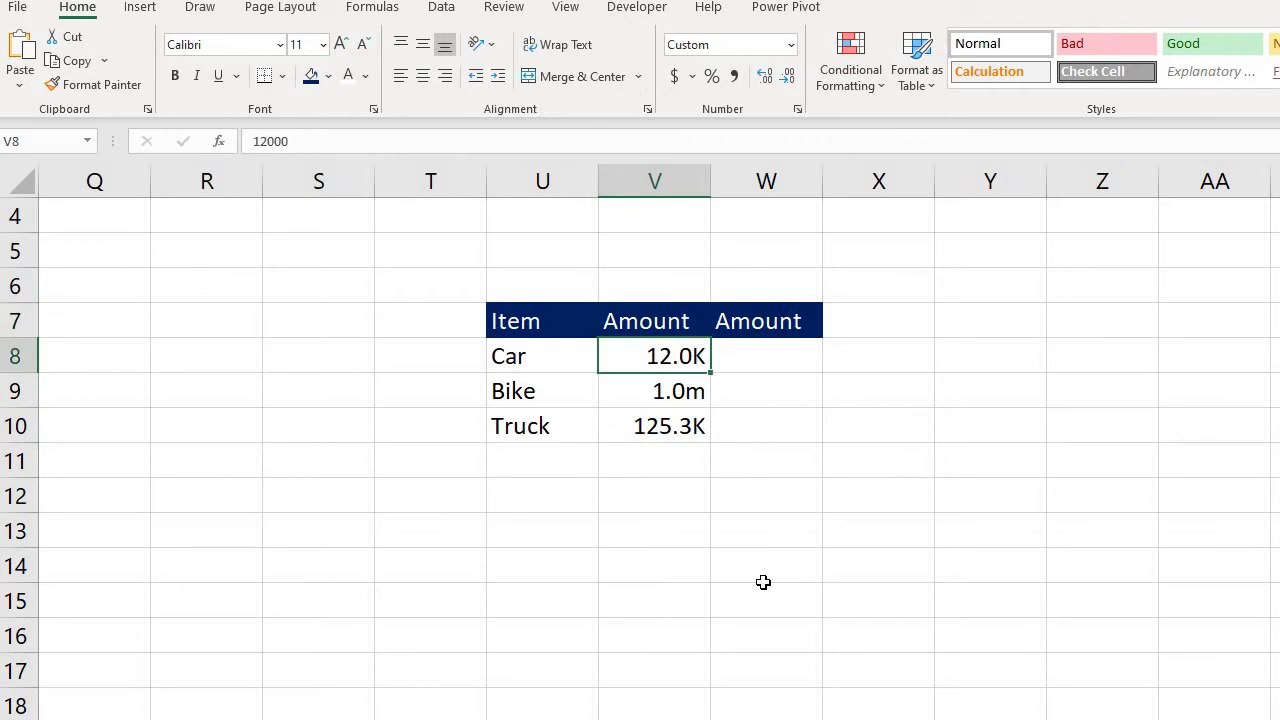
# - Enter 12000 for Car, 2000000 for Bike and 100000 for Truck in the first Amount column, cells V8 to V10
pyautogui.write('12000')
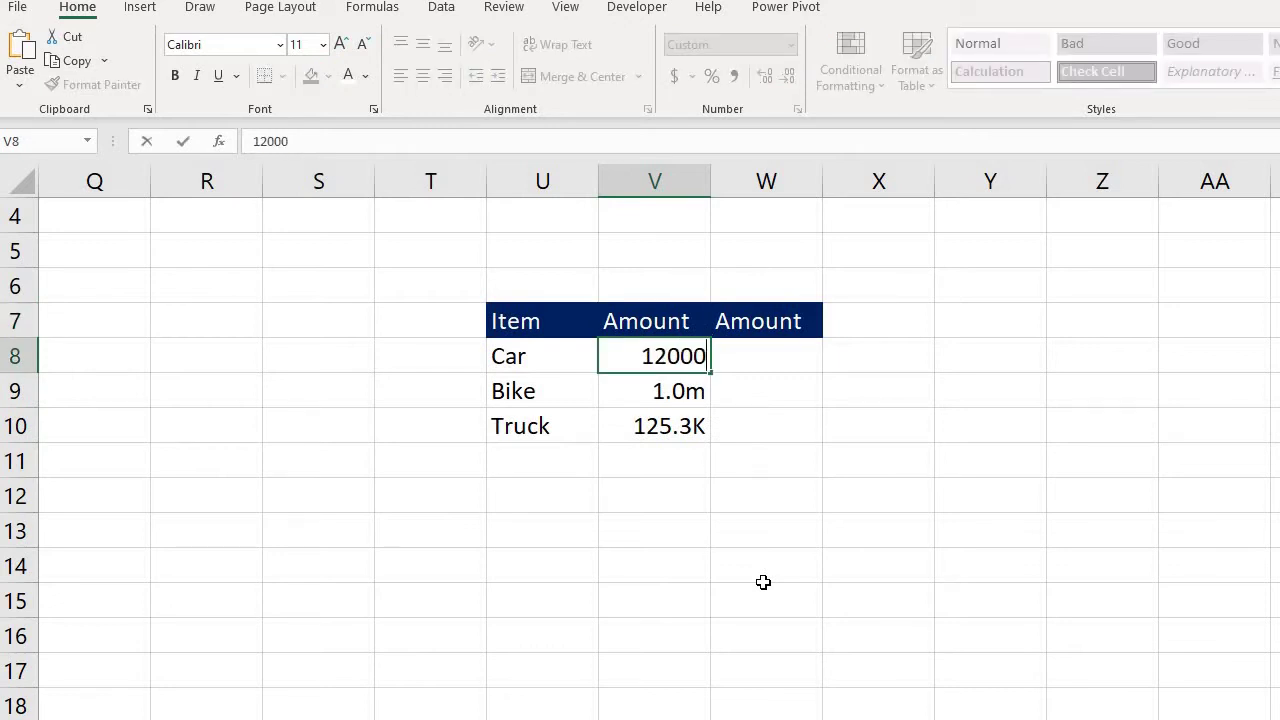
pyautogui.press('Return')
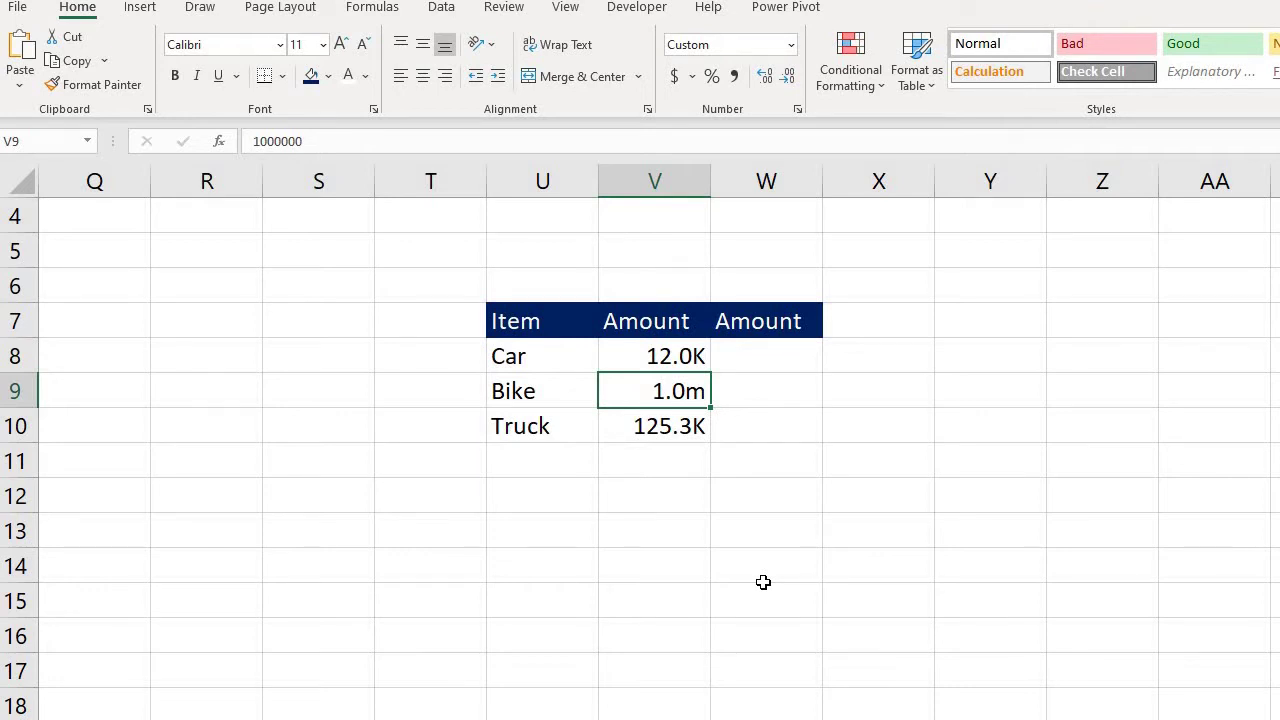
pyautogui.write('2000')
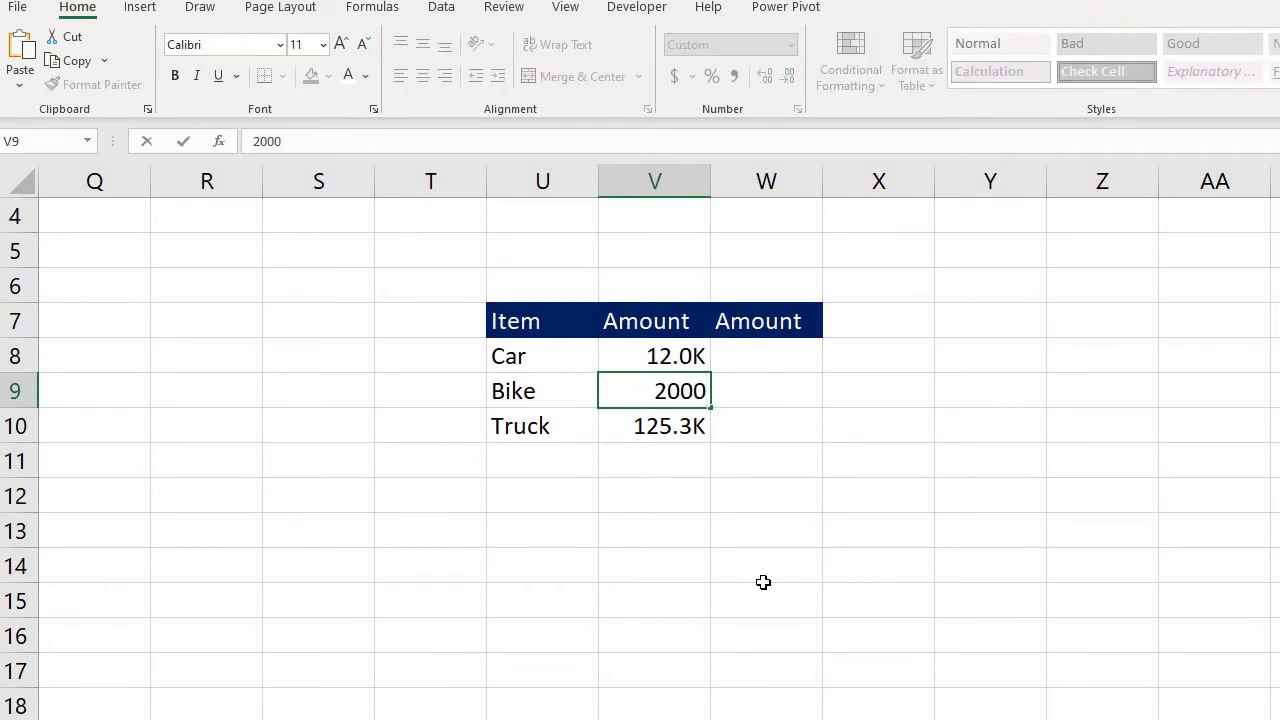
pyautogui.write('000')
pyautogui.press('Return')
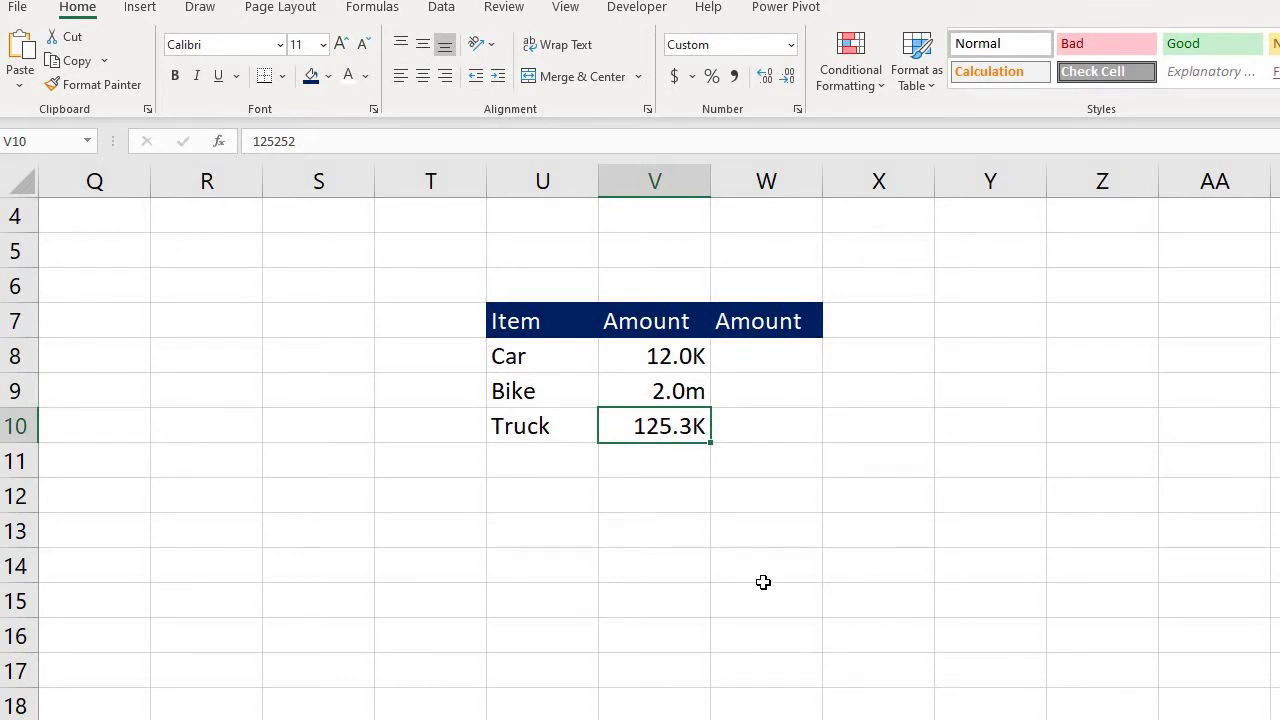
pyautogui.write('100000')
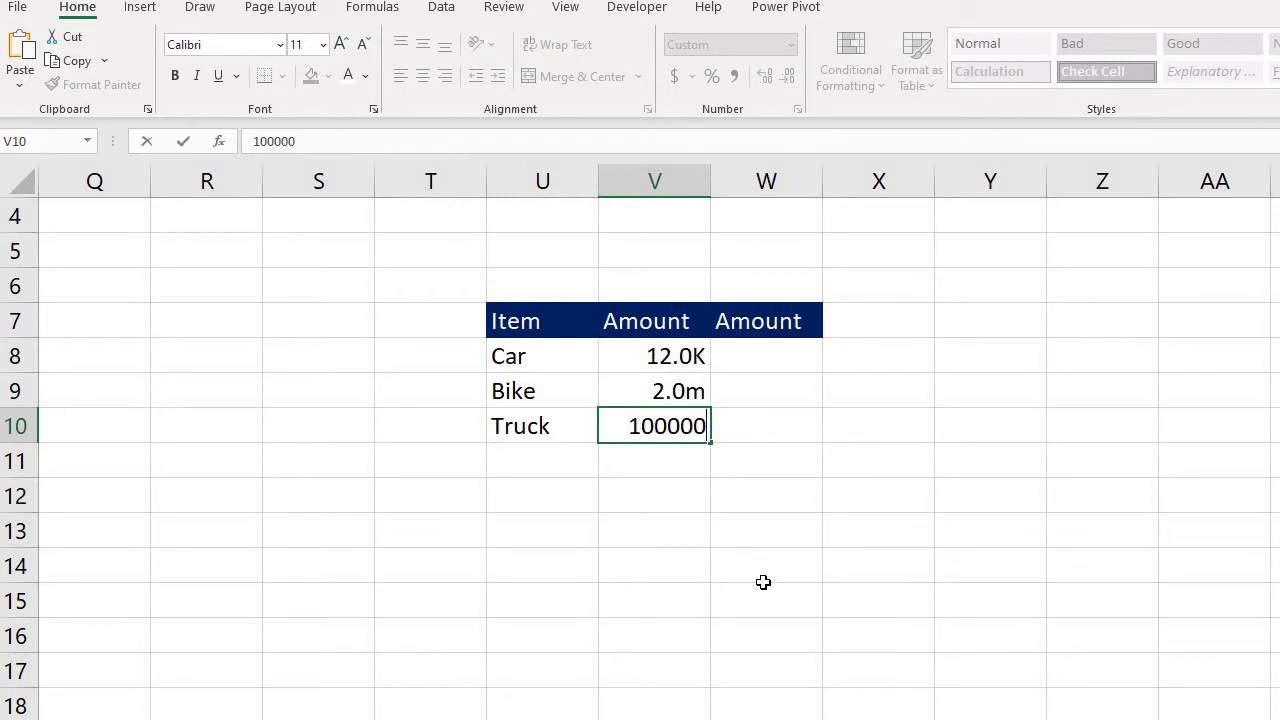
pyautogui.press('Return')
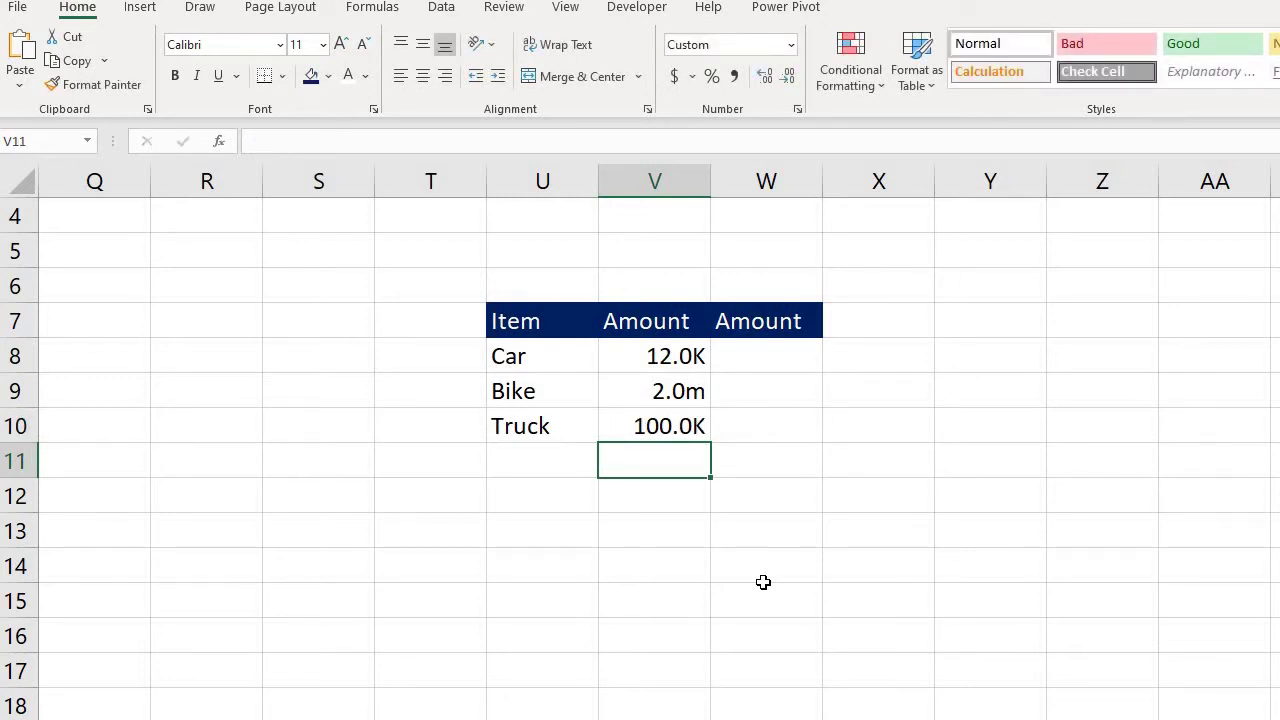
# - Fill the second Amount column with 12000 for Car in W8 and 1000000 for Bike in W9
pyautogui.click(758, 358)
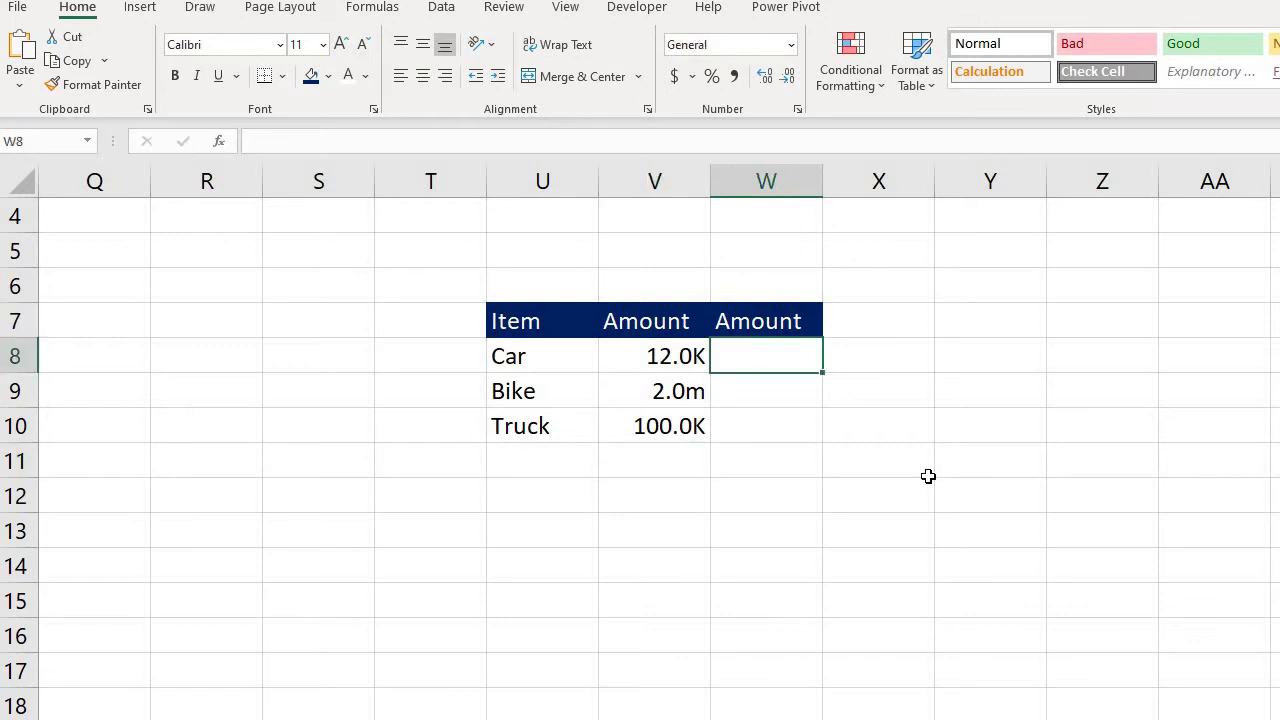
pyautogui.write('12000')
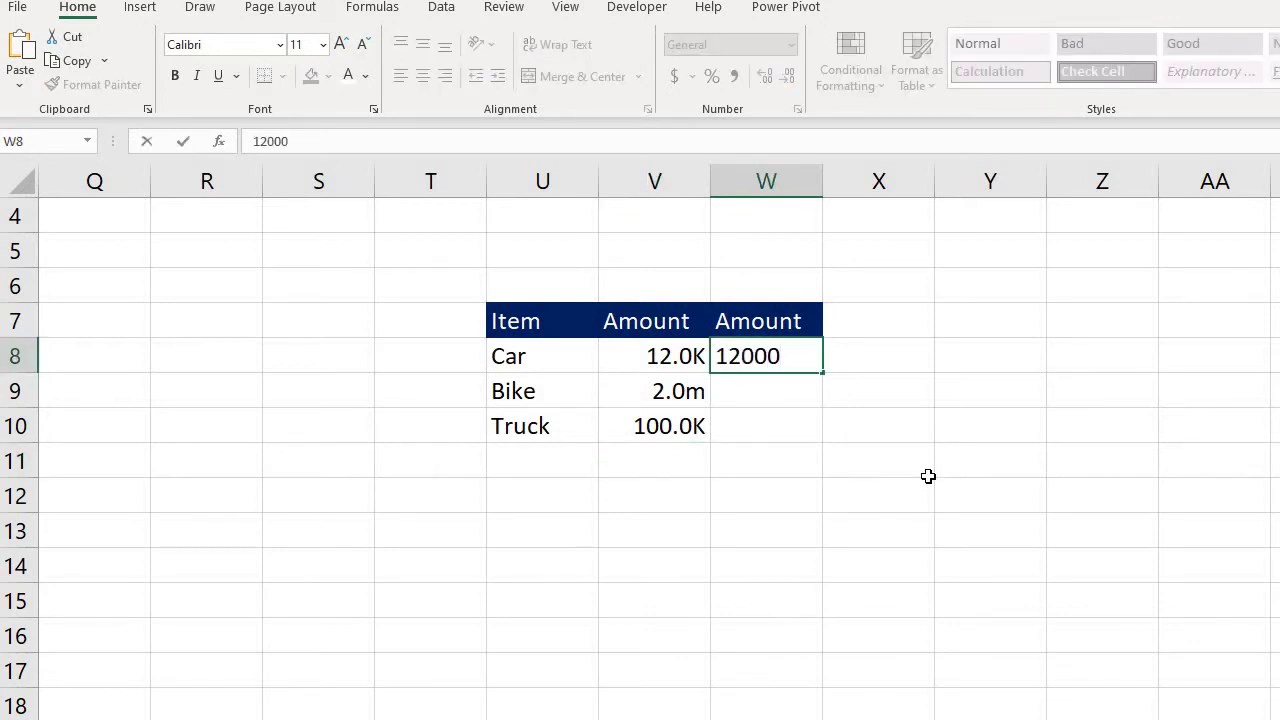
pyautogui.press('Return')
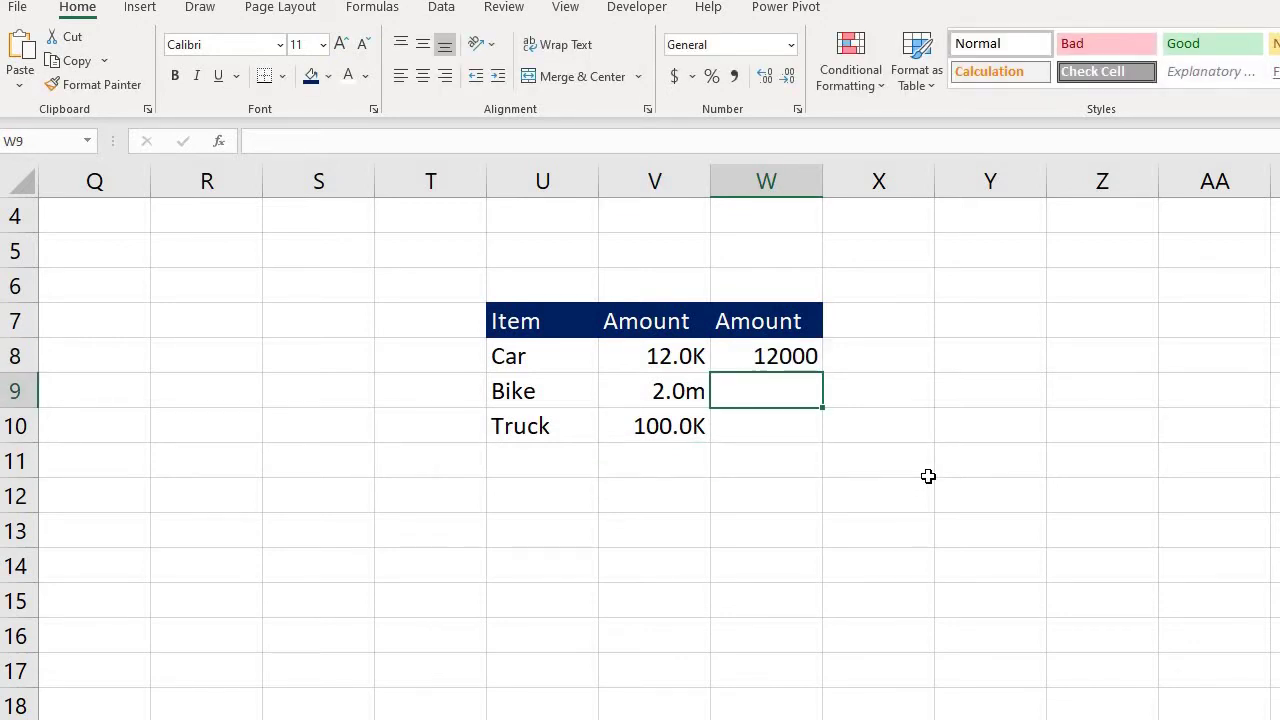
pyautogui.write('100000')
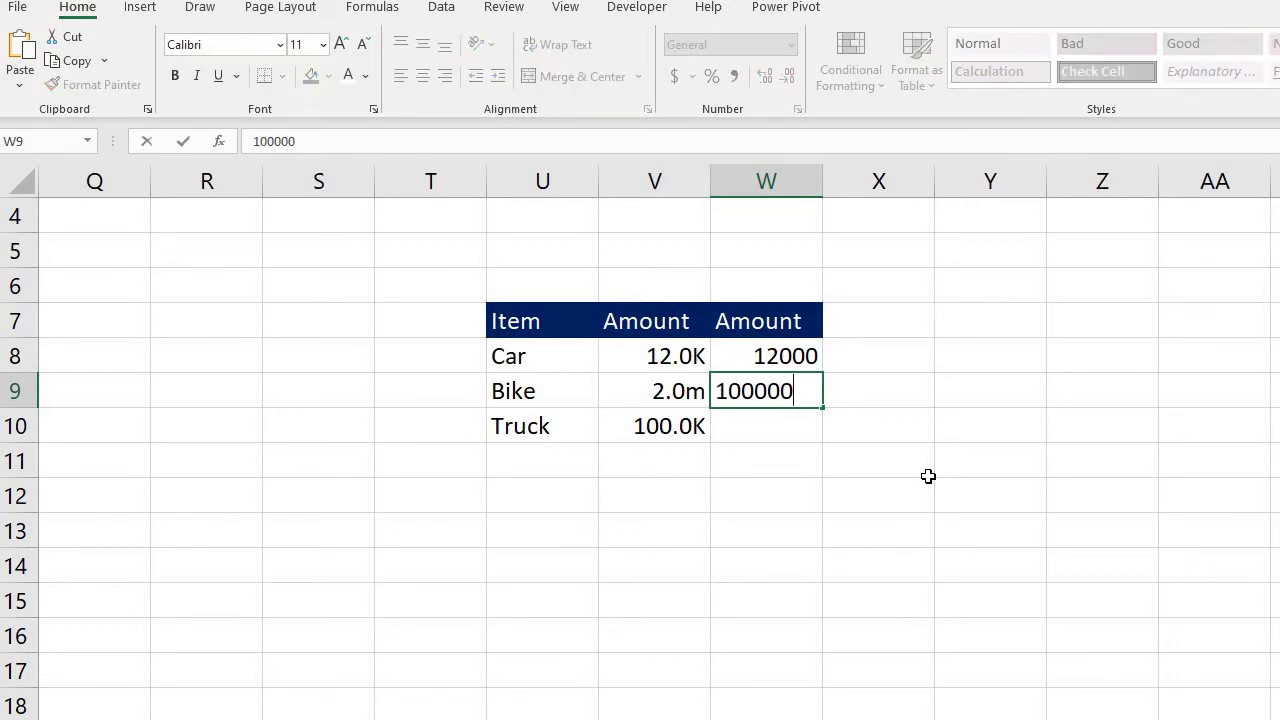
pyautogui.press('Return')
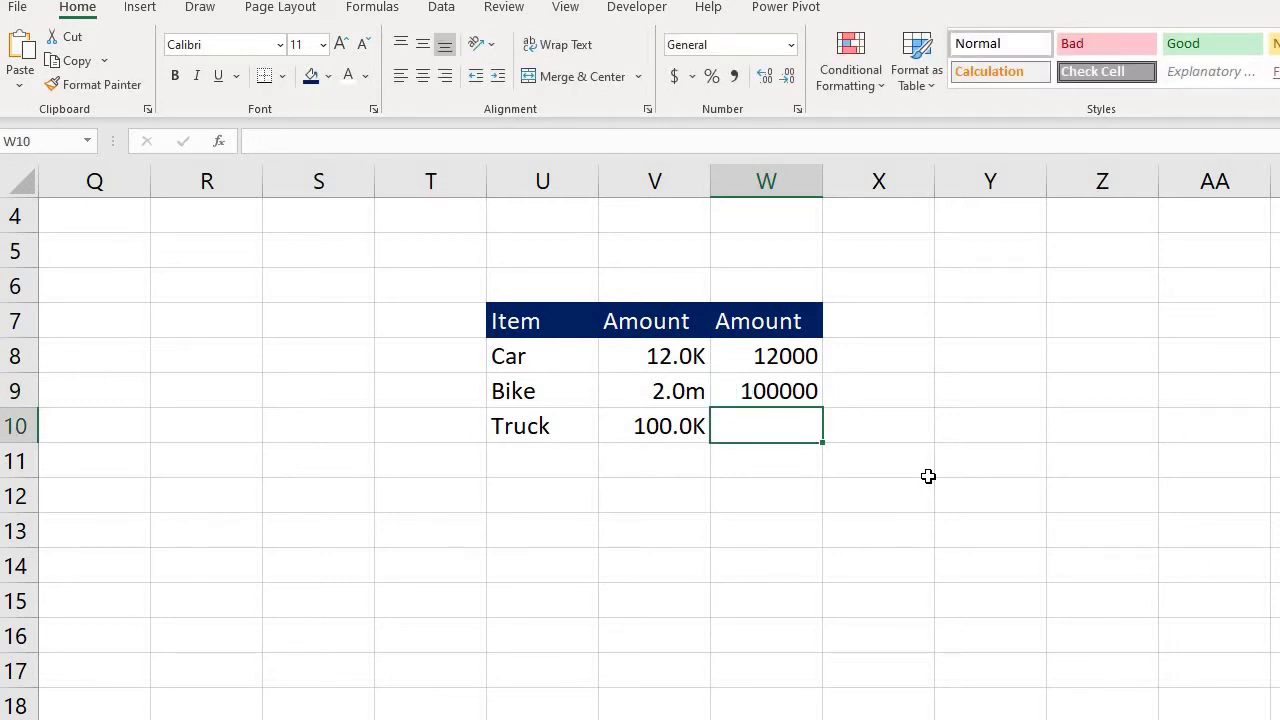
pyautogui.press('Up')
pyautogui.press('F2')
pyautogui.write('0')
pyautogui.press('Return')
# - Open the cell formatting settings for W8:W10 and choose the Custom number category
pyautogui.moveTo(772, 355); pyautogui.dragTo(770, 420)
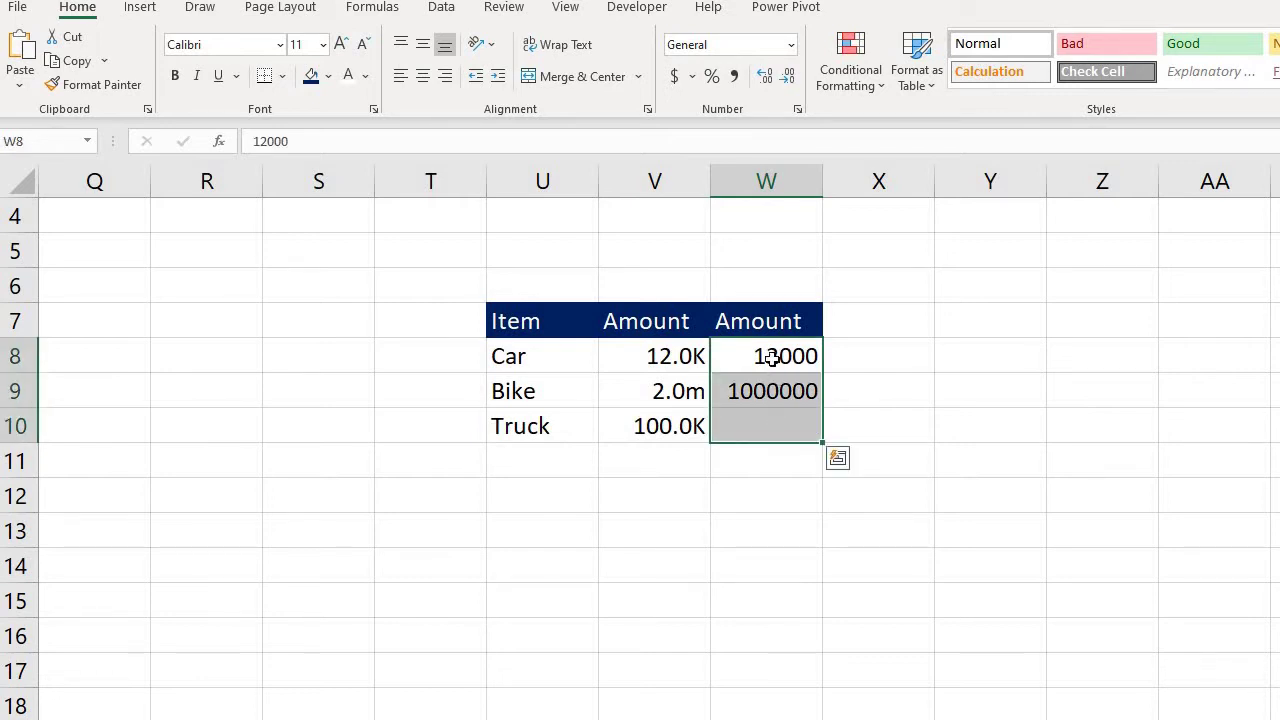
pyautogui.click(771, 349)
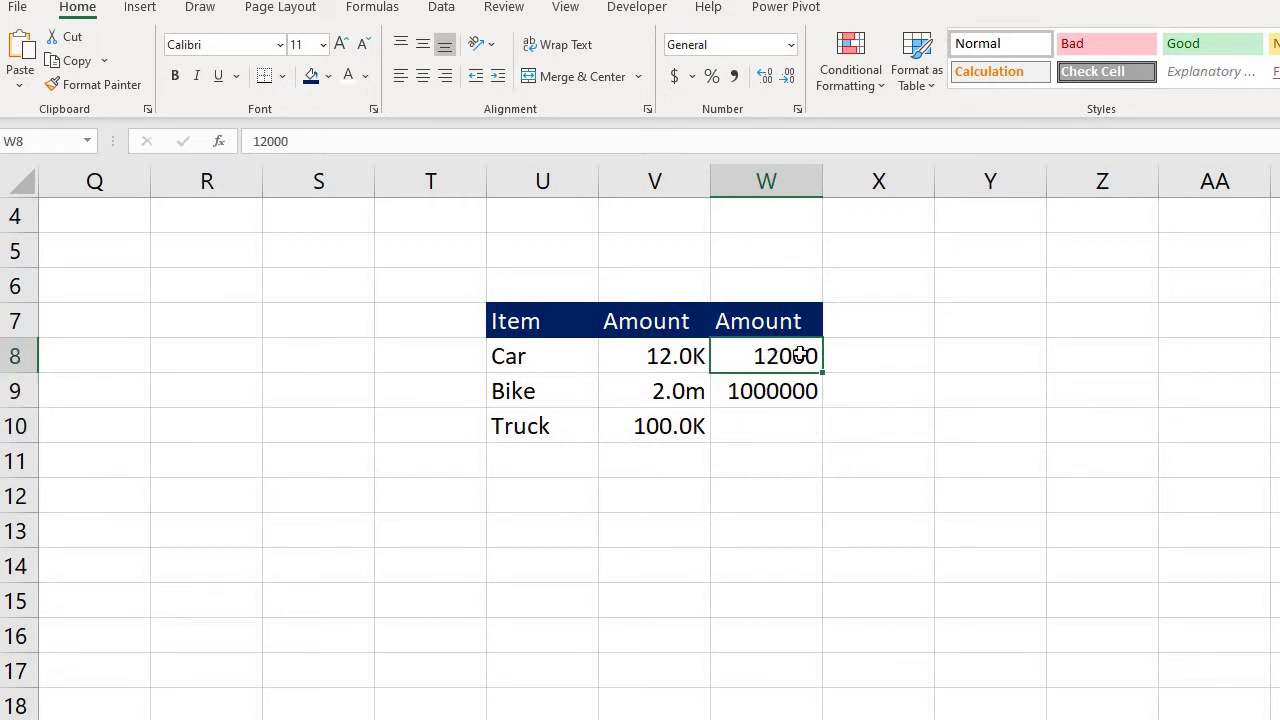
pyautogui.click(766, 391)
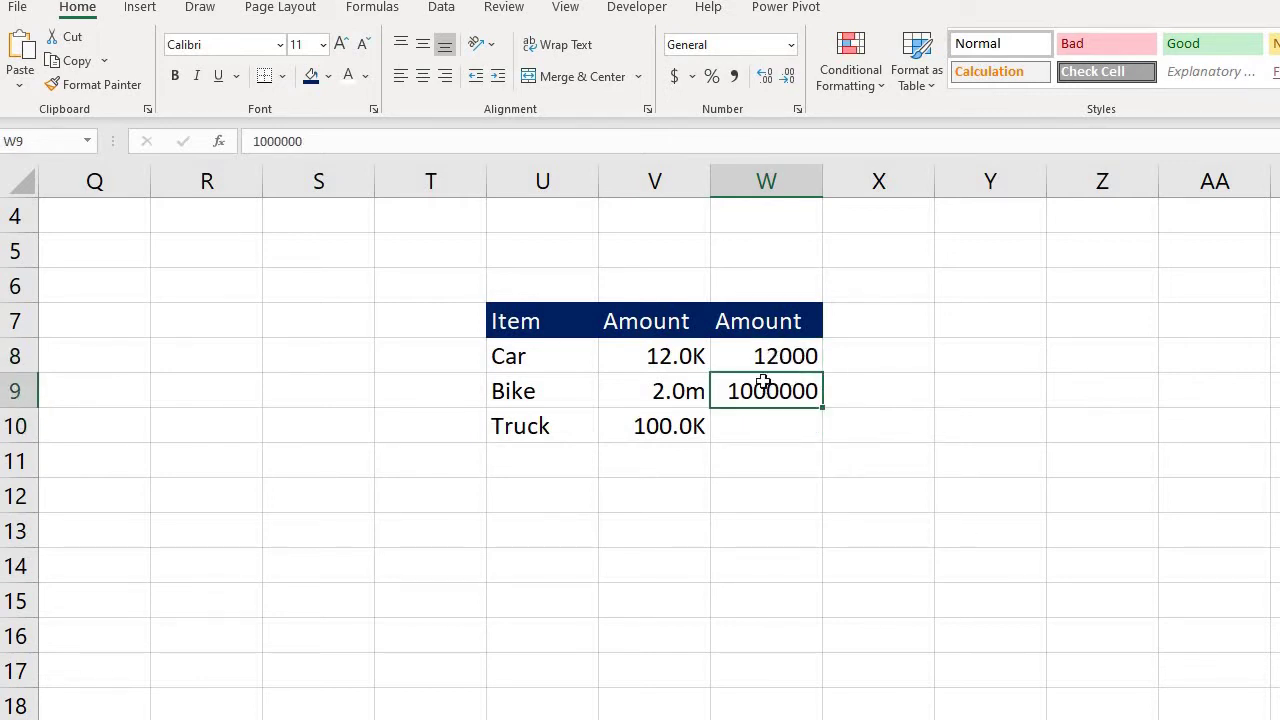
pyautogui.click(767, 352)
pyautogui.keyDown('shift'); pyautogui.click(775, 432); pyautogui.keyUp('shift')
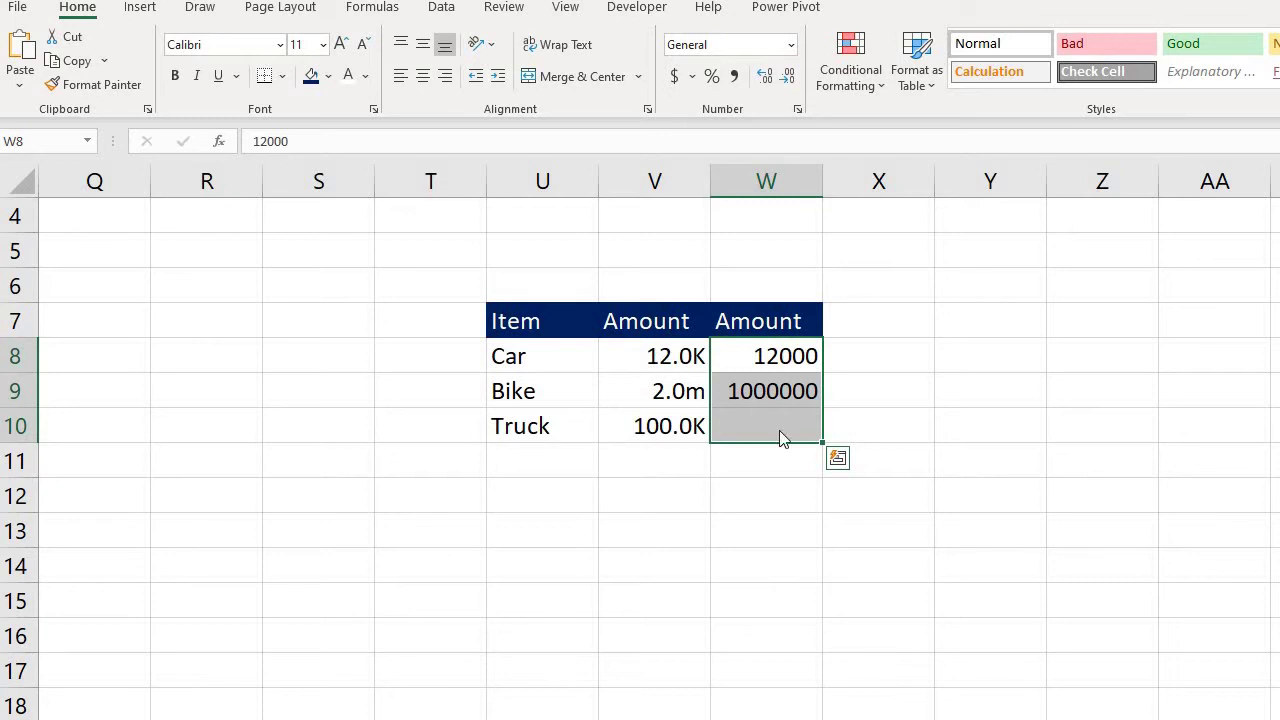
pyautogui.hotkey('ctrl', '1')
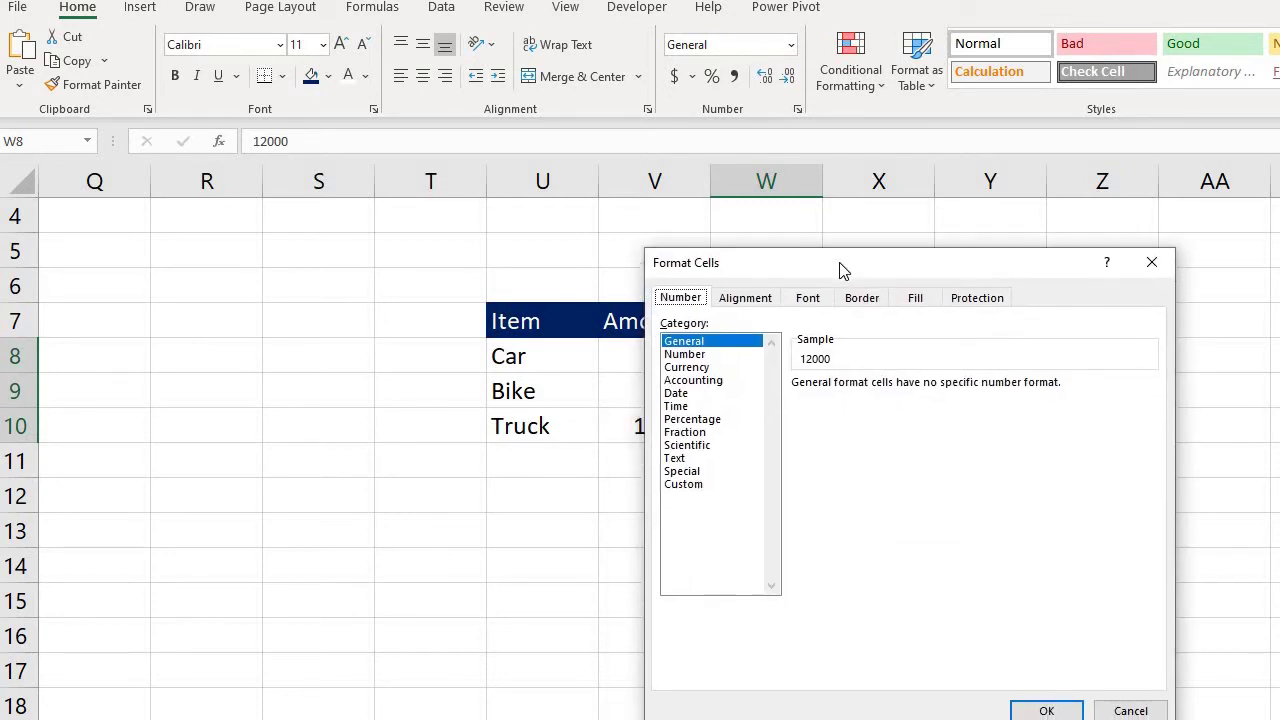
pyautogui.moveTo(840, 268); pyautogui.dragTo(830, 178)
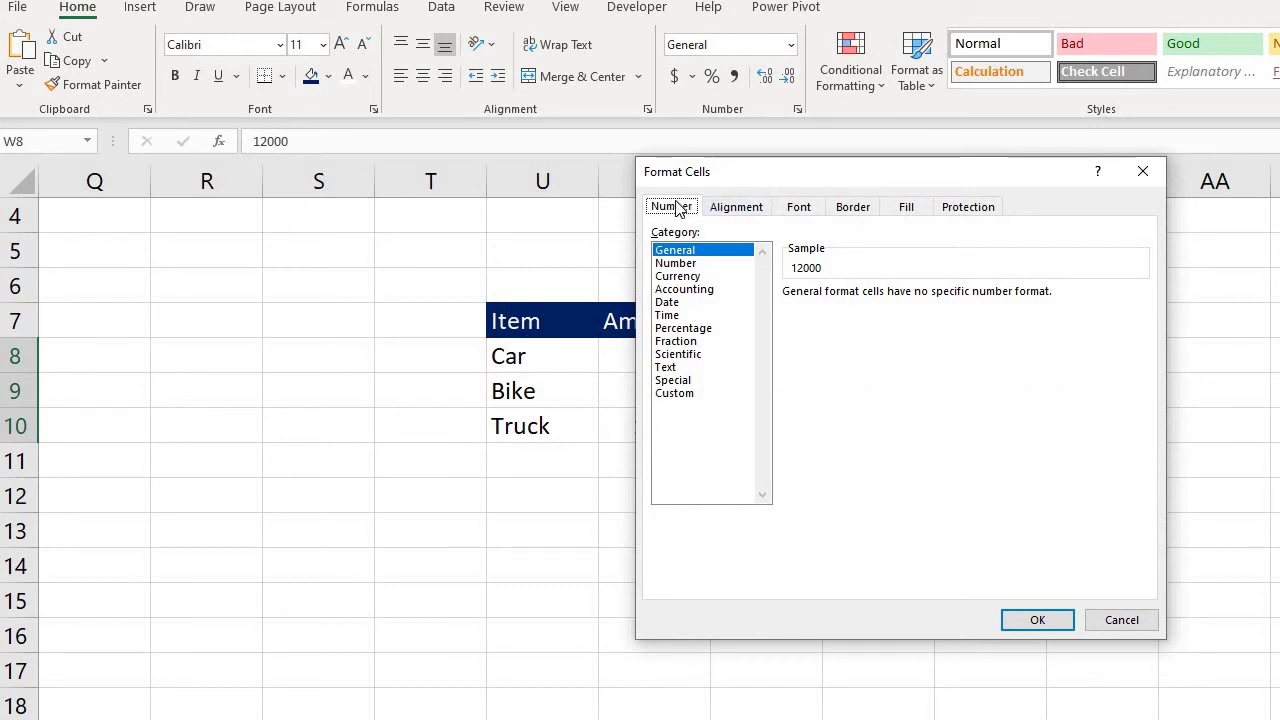
pyautogui.click(680, 395)
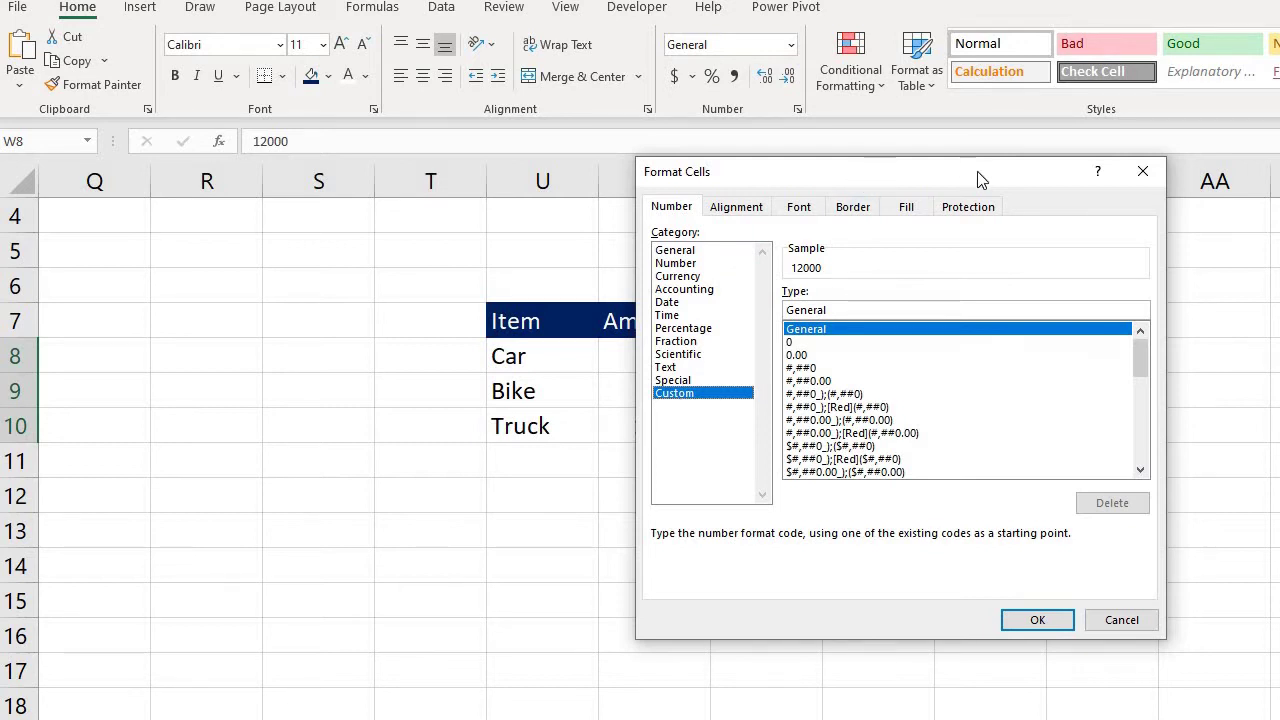
pyautogui.moveTo(980, 179); pyautogui.dragTo(1187, 172)
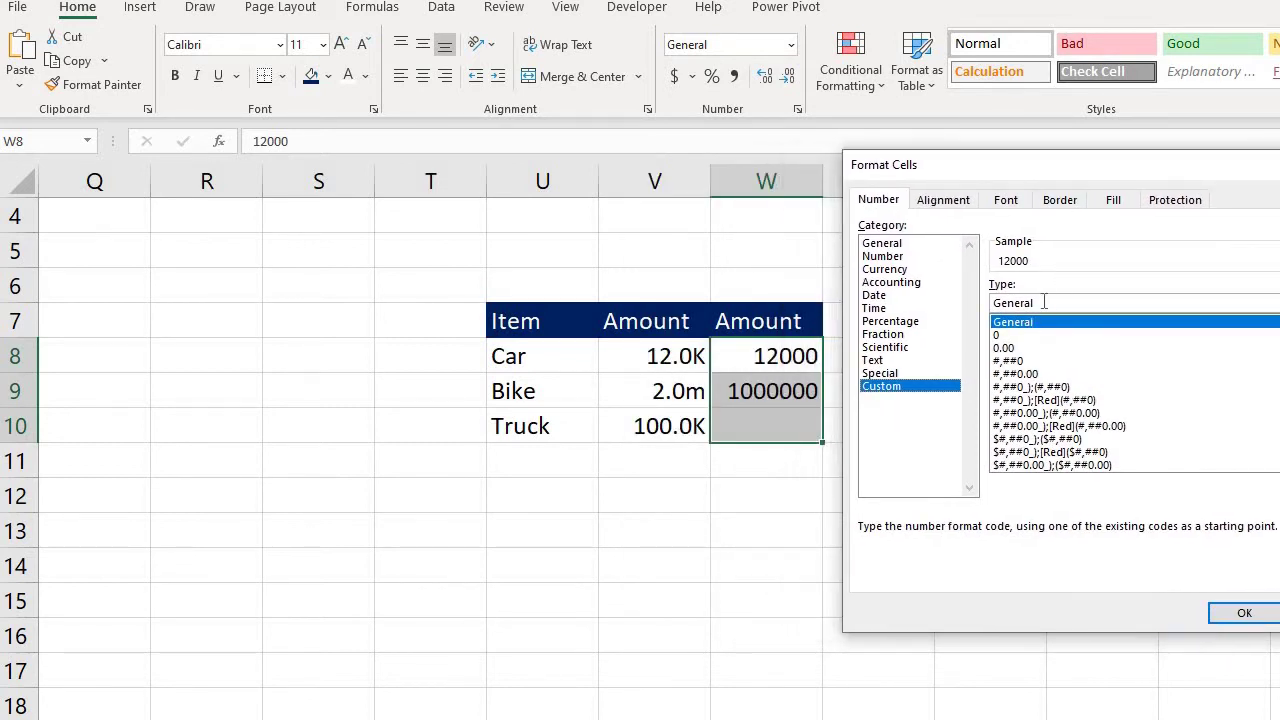
# - Replace the General format code with [<1000000] 0.0,K; 0.0,, "M"
pyautogui.moveTo(1043, 301); pyautogui.dragTo(969, 313)
pyautogui.press('BackSpace')
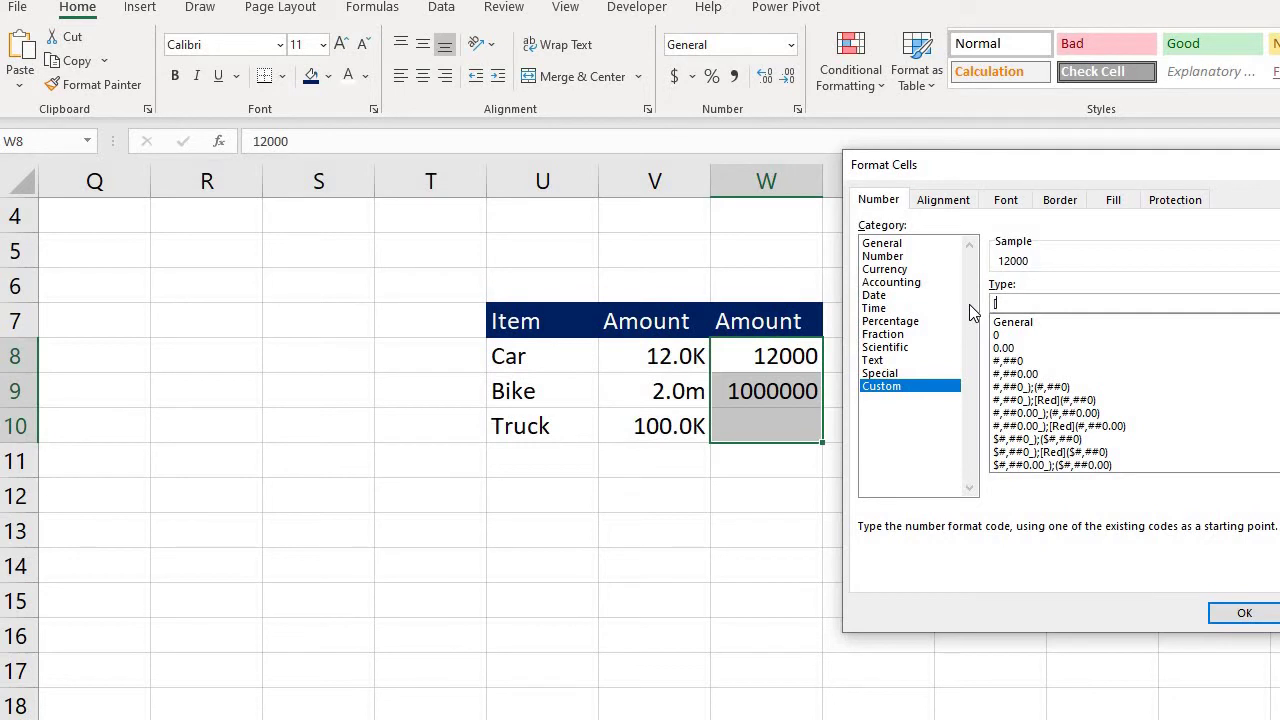
pyautogui.moveTo(1027, 168); pyautogui.dragTo(852, 165)
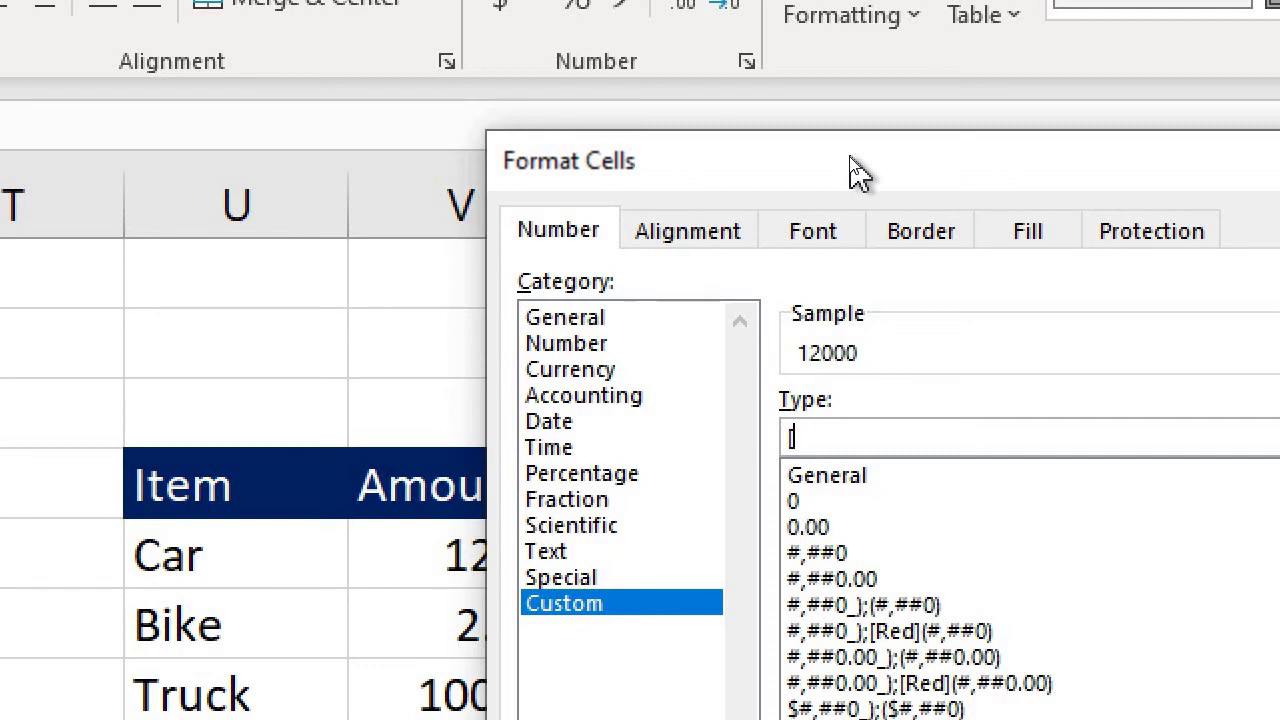
pyautogui.write('<1000000')
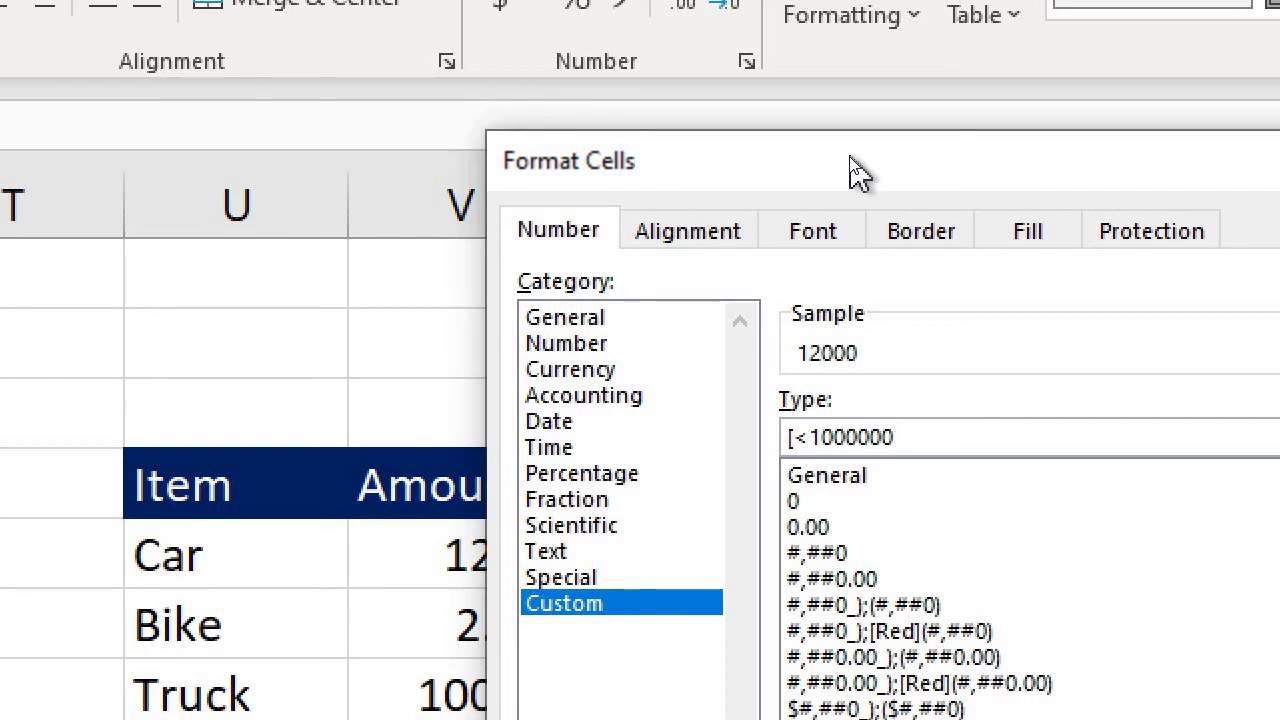
pyautogui.write(']')
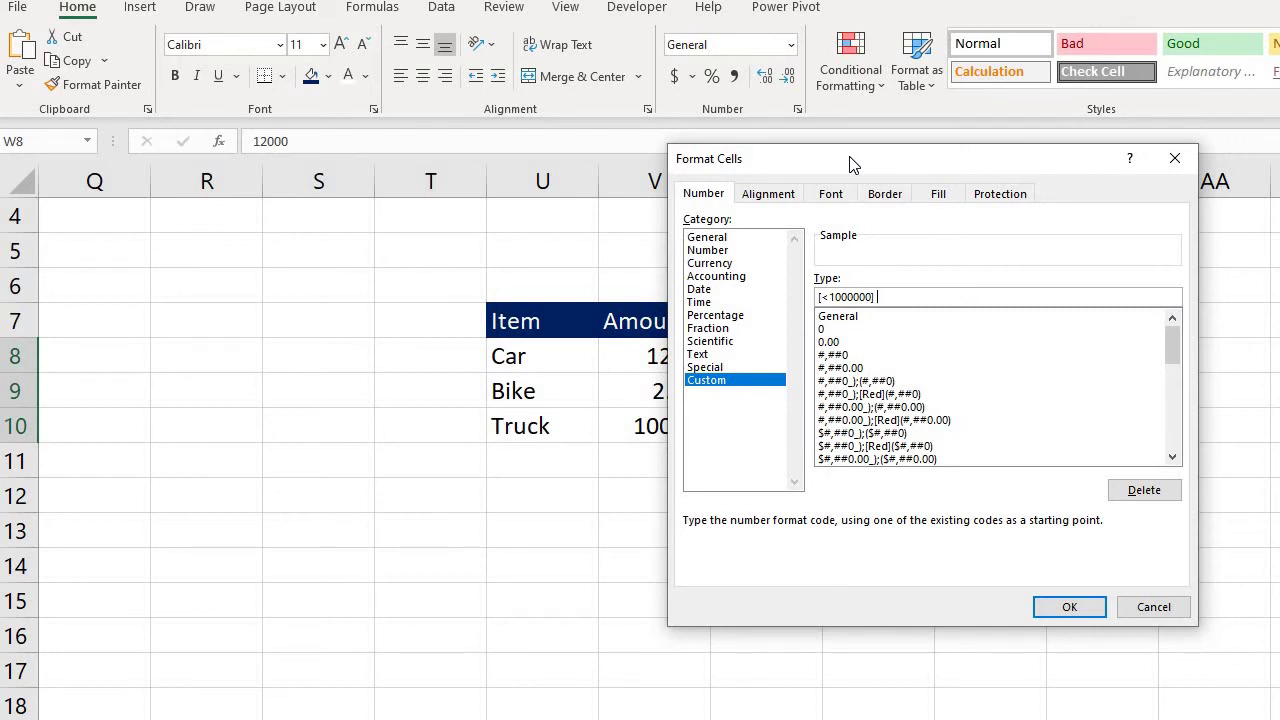
pyautogui.write('0.0,K; 0.0,, "M')
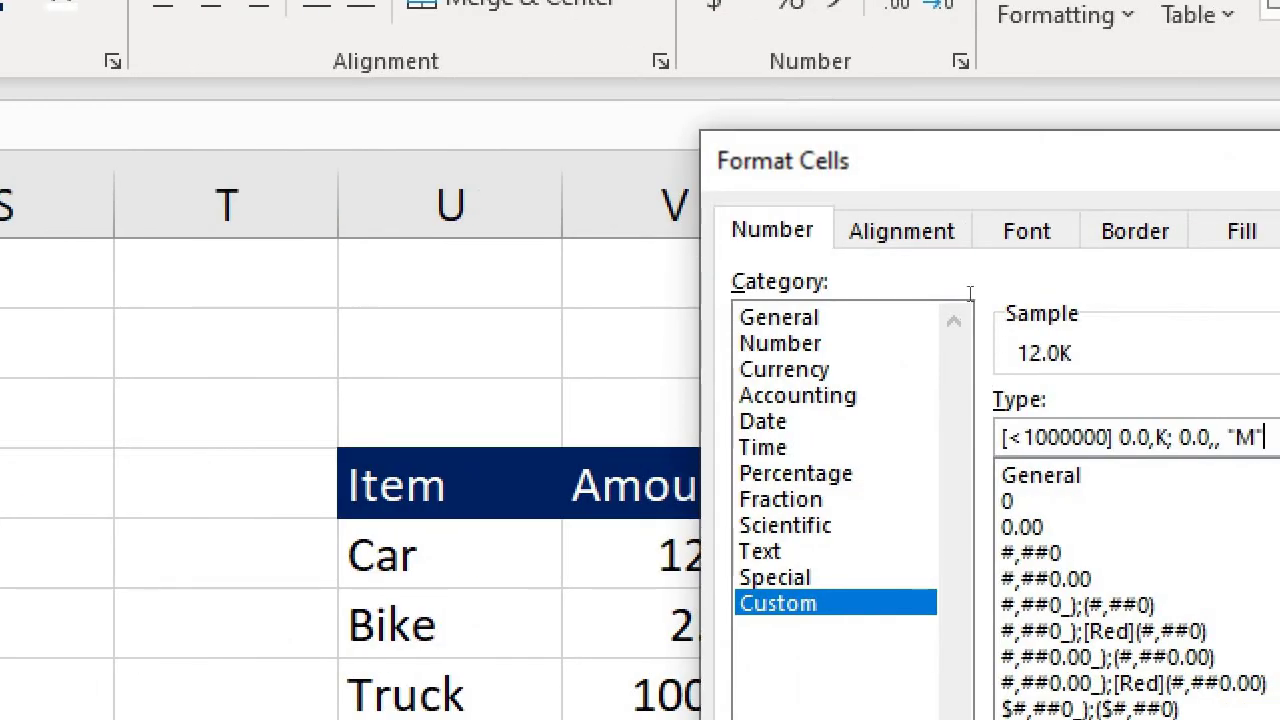
# - Keep the format condition as [<1000000] without inner spaces and apply the custom thousands and millions format to W8:W10
pyautogui.moveTo(1264, 437); pyautogui.dragTo(963, 437)
pyautogui.click(1033, 437)
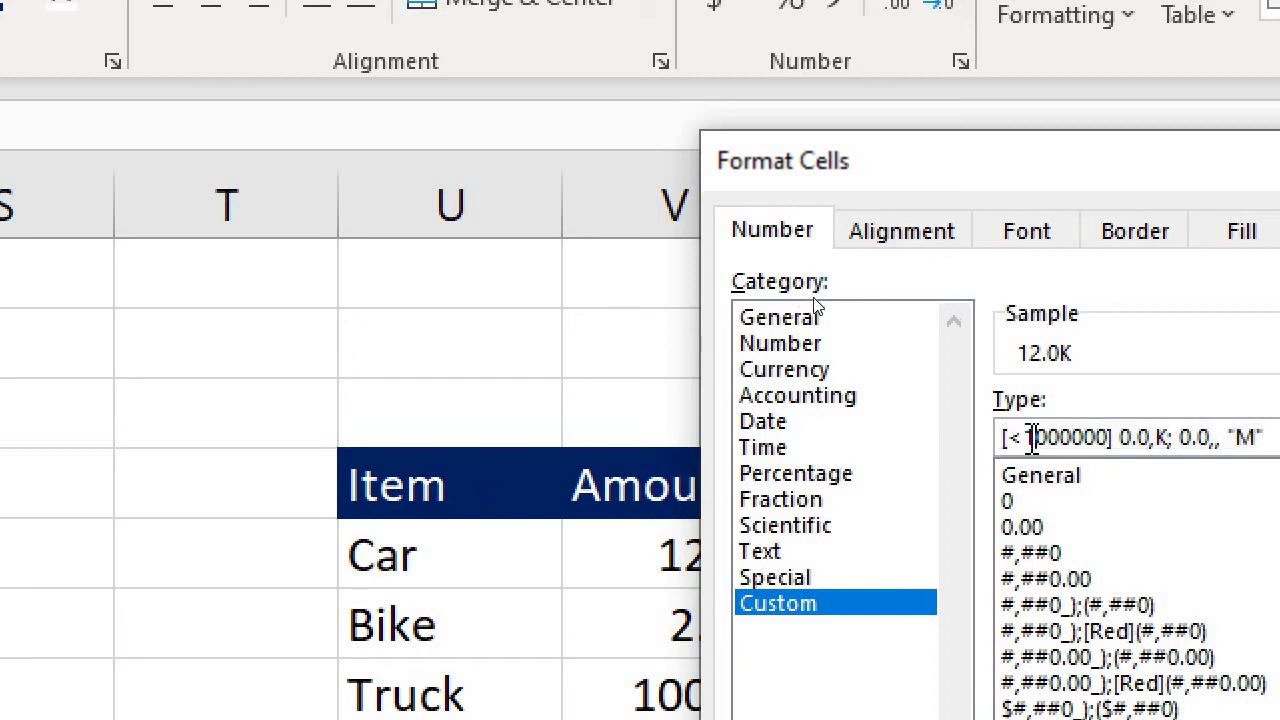
pyautogui.press('BackSpace')
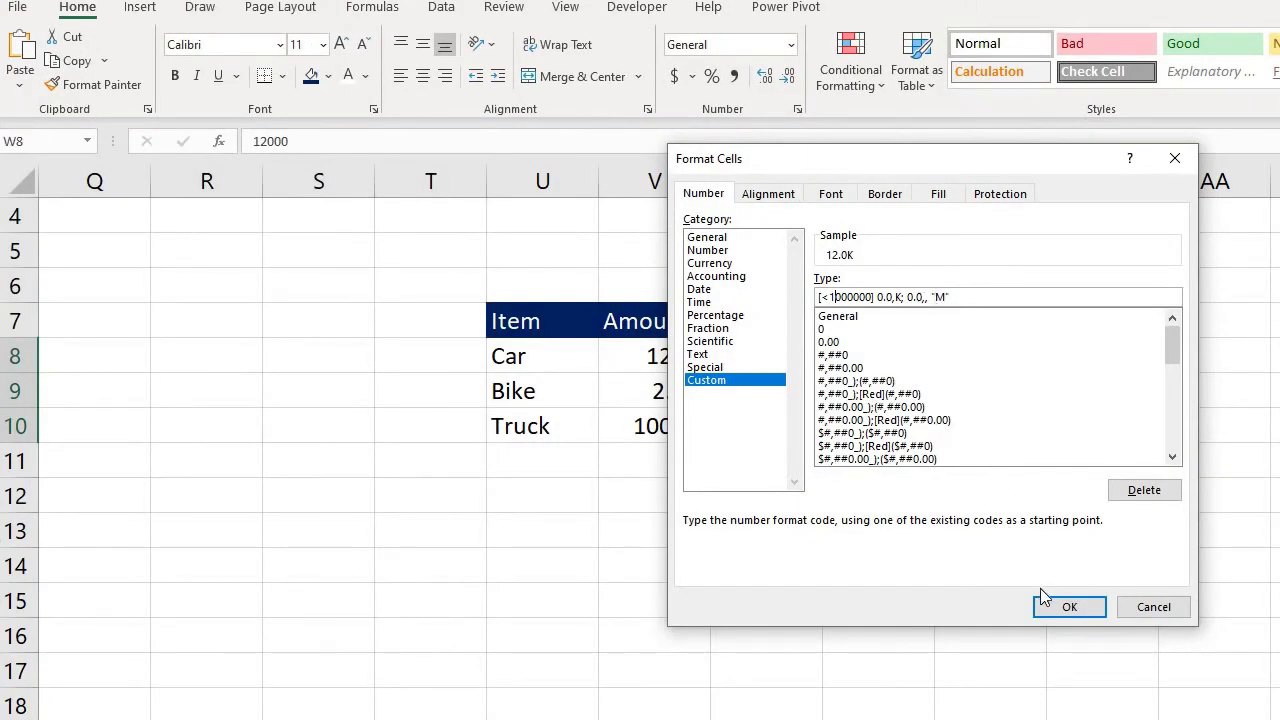
pyautogui.moveTo(1008, 171); pyautogui.dragTo(1158, 158)
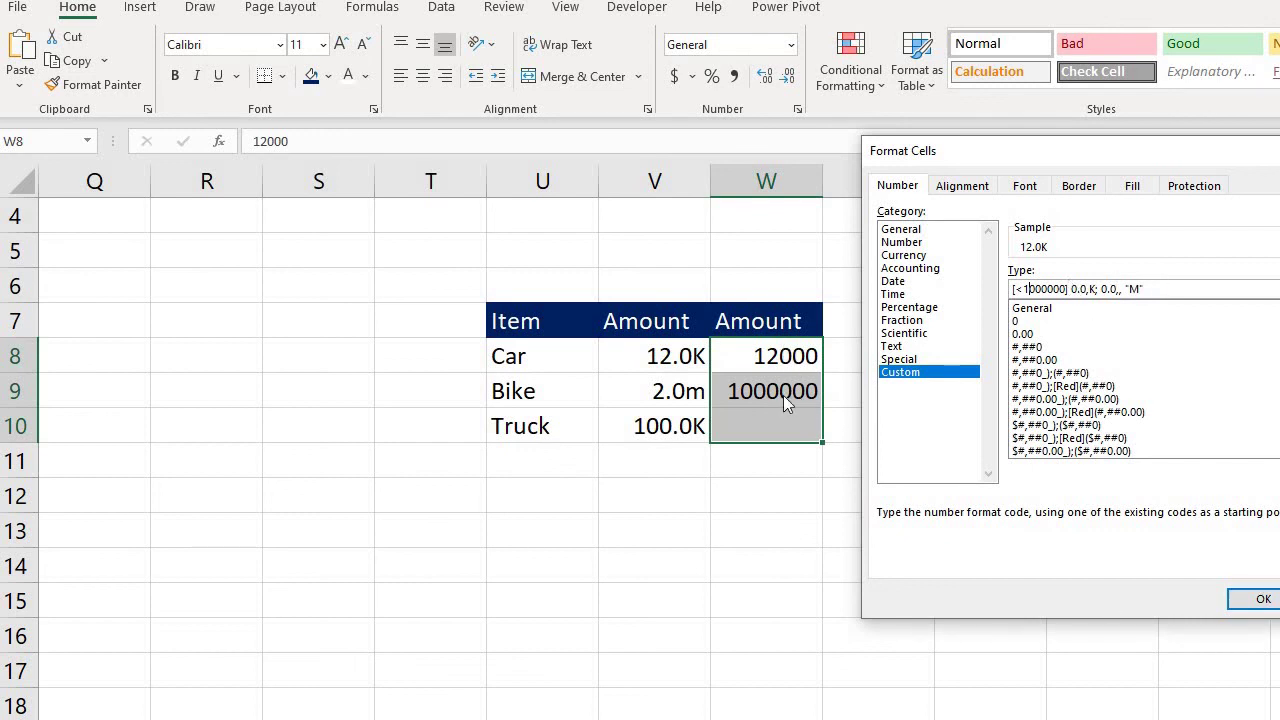
pyautogui.click(1261, 601)
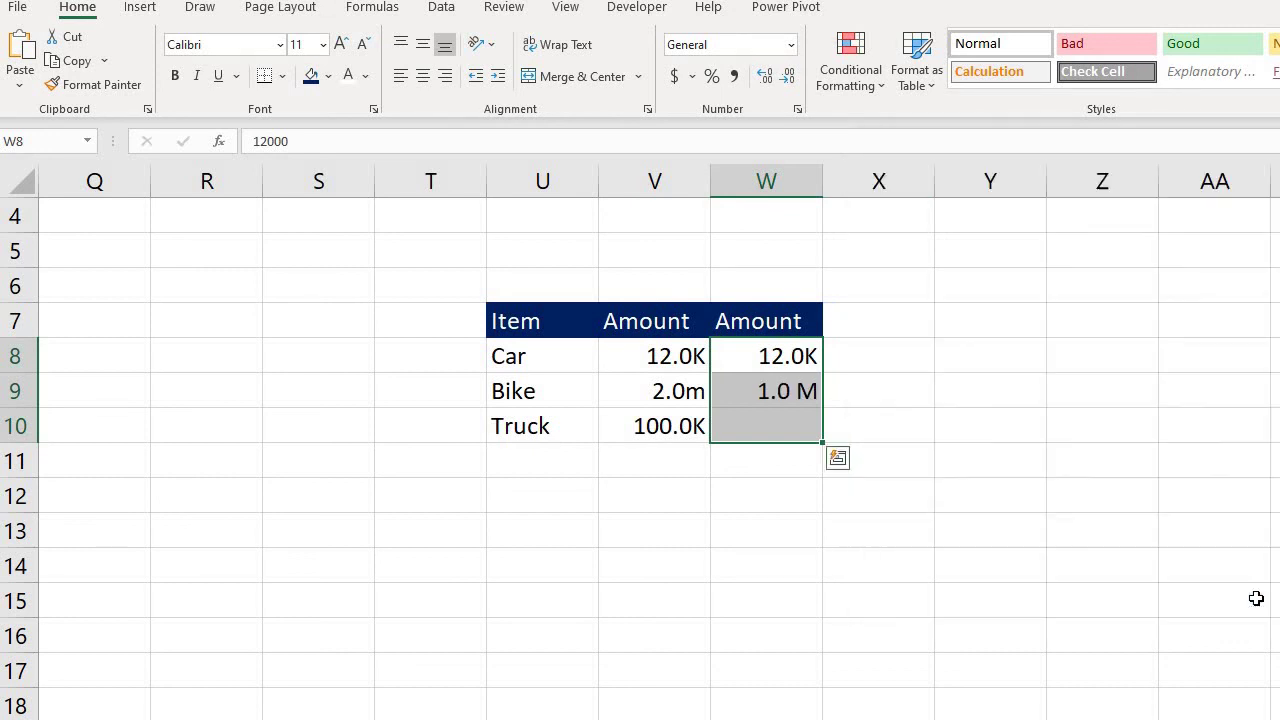
pyautogui.click(777, 356)
pyautogui.keyDown('shift'); pyautogui.click(778, 396); pyautogui.keyUp('shift')
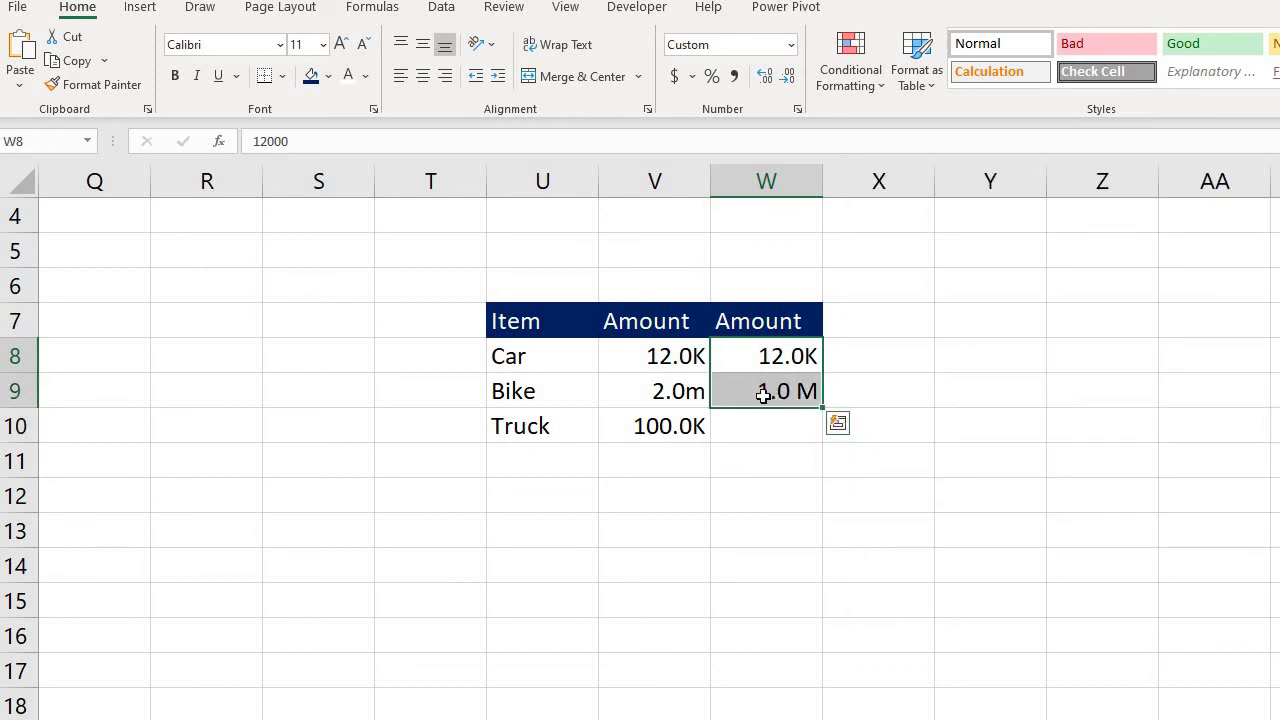